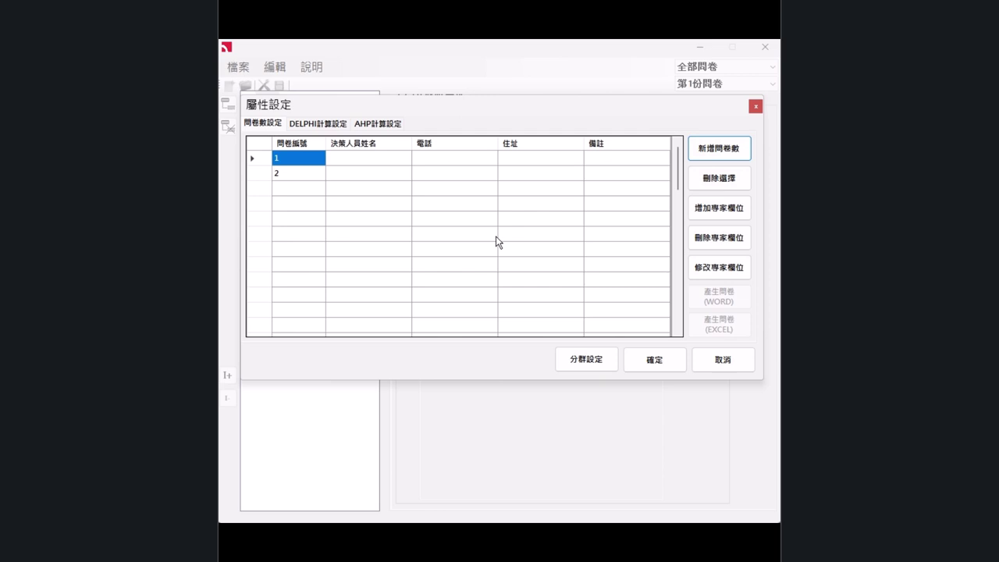
- Accept the questionnaire settings and add three dimension nodes, 構面1 to 構面3, under the 目標 node
left_click(655, 363)
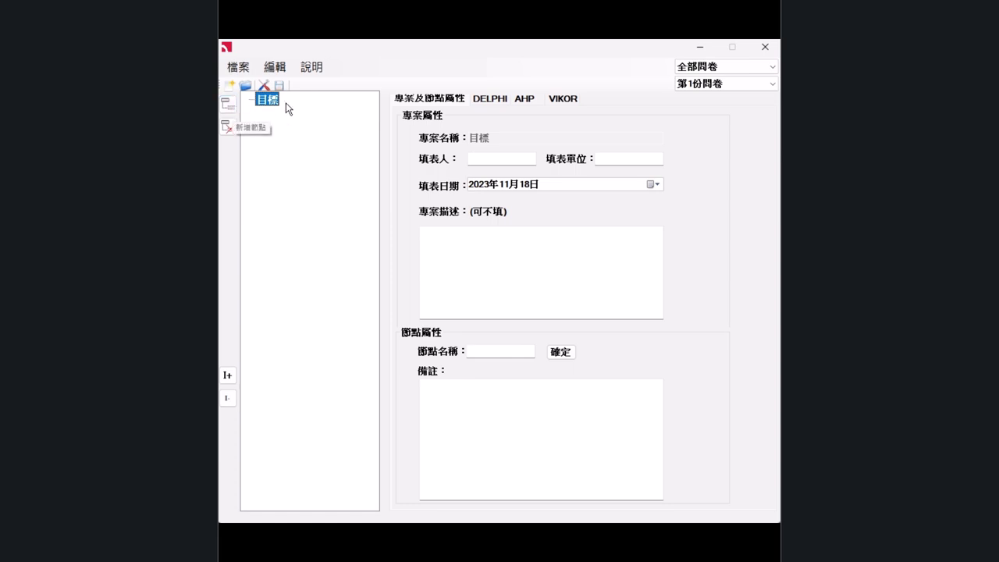
left_click(229, 107)
left_click(229, 109)
left_click(230, 109)
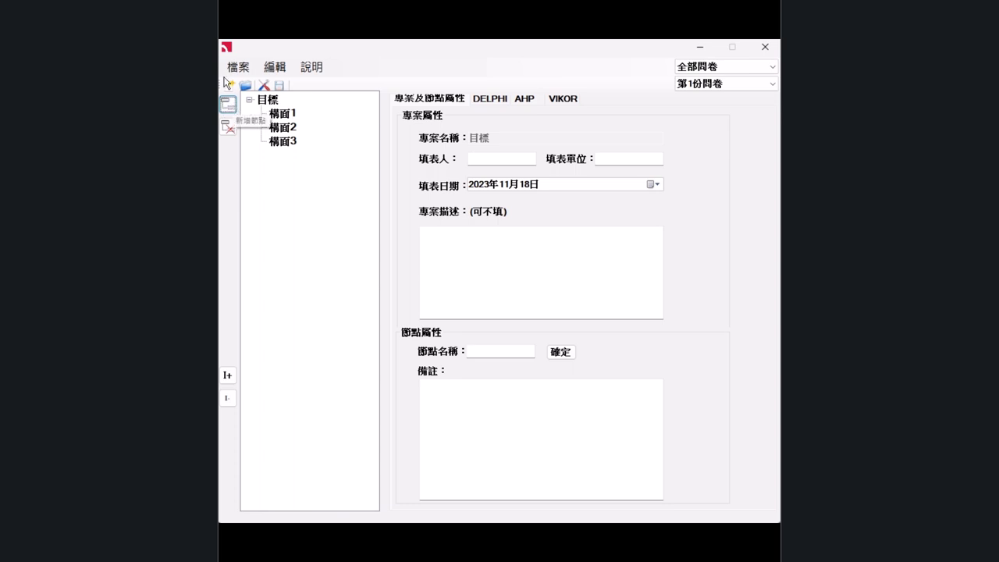
left_click(266, 101)
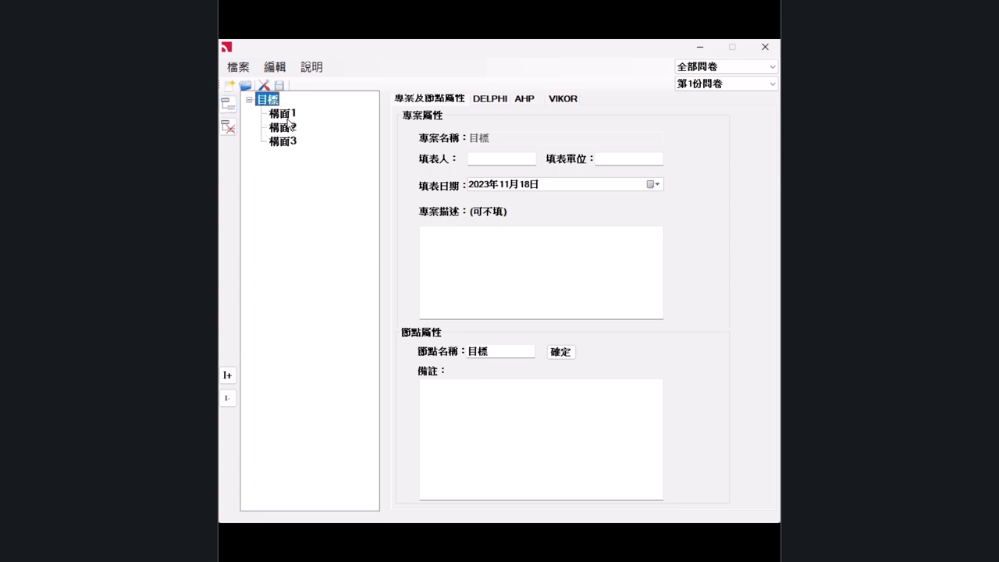
- Add two criterion nodes, 準則1 and 準則2, under 構面1
left_click(288, 117)
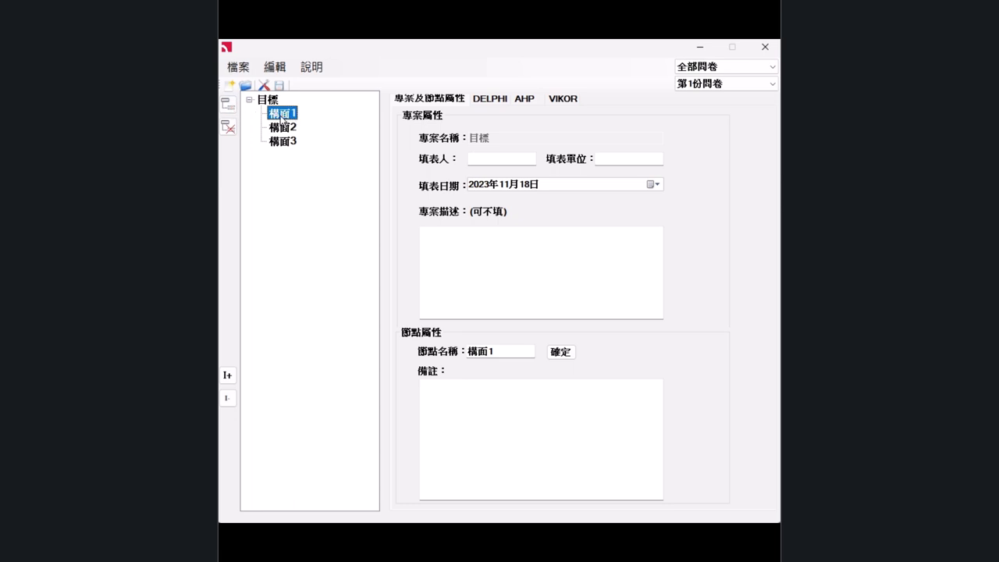
left_click(228, 103)
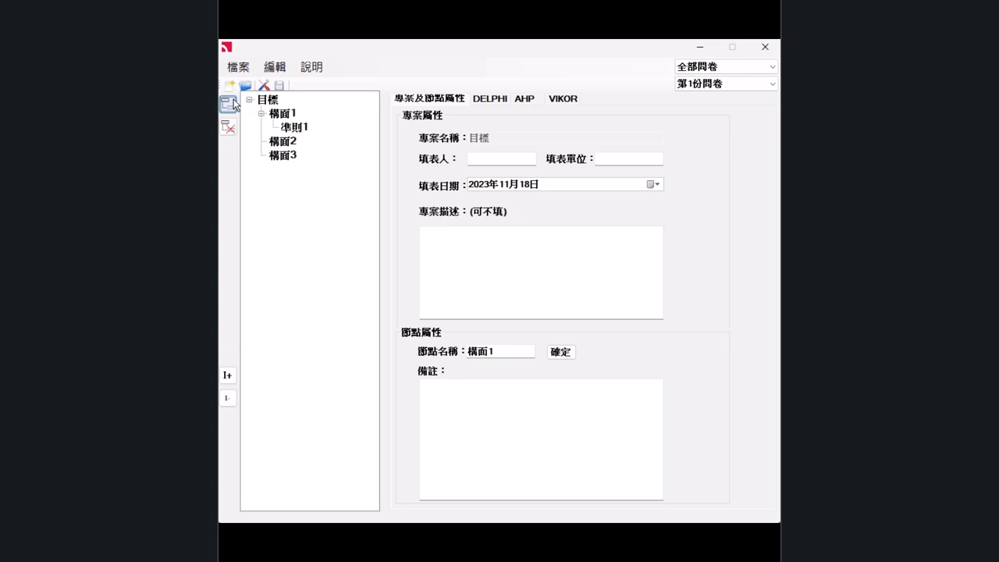
left_click(233, 101)
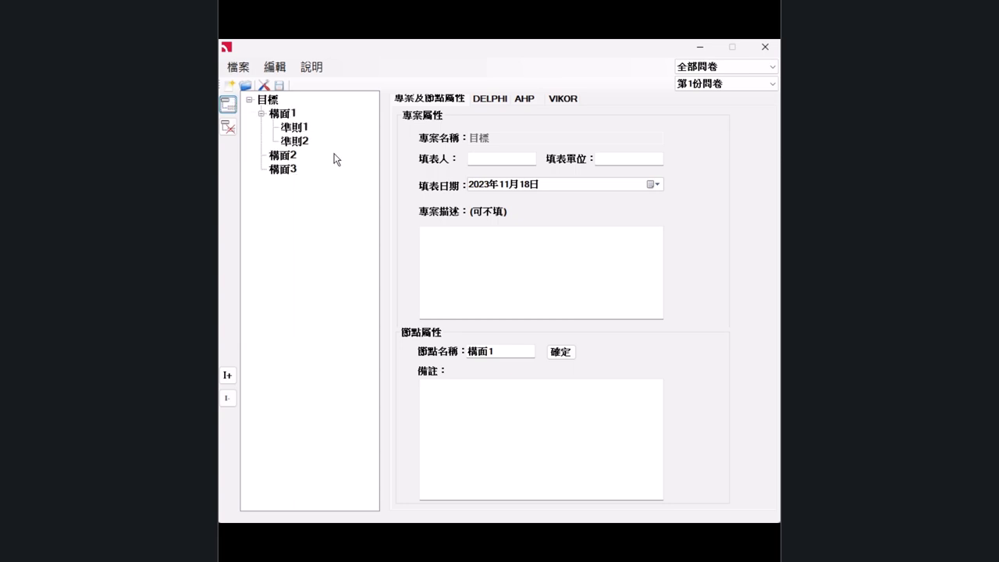
- Delete the criterion nodes 準則1 and 準則2 from 構面1
left_click(302, 128)
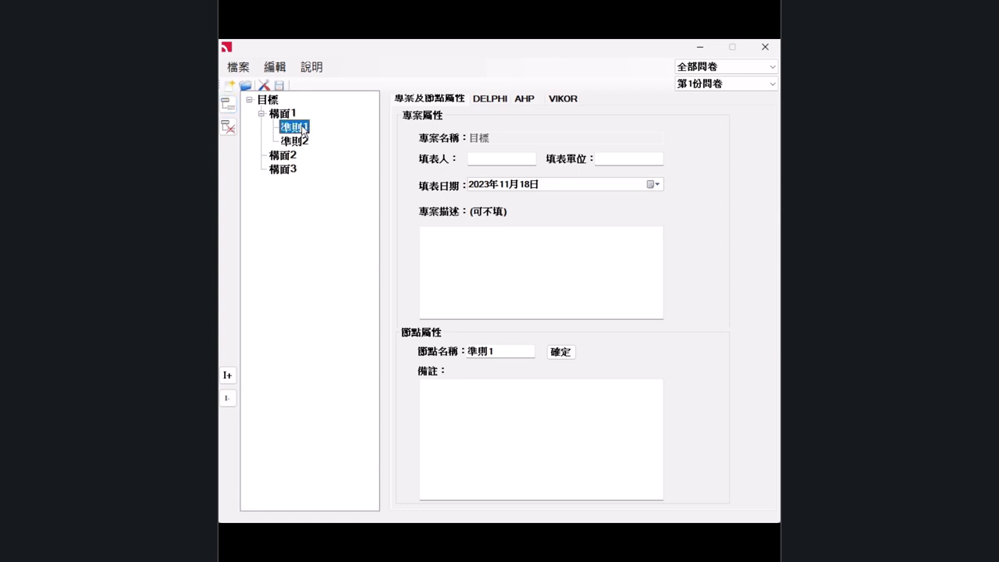
left_click(229, 127)
left_click(228, 130)
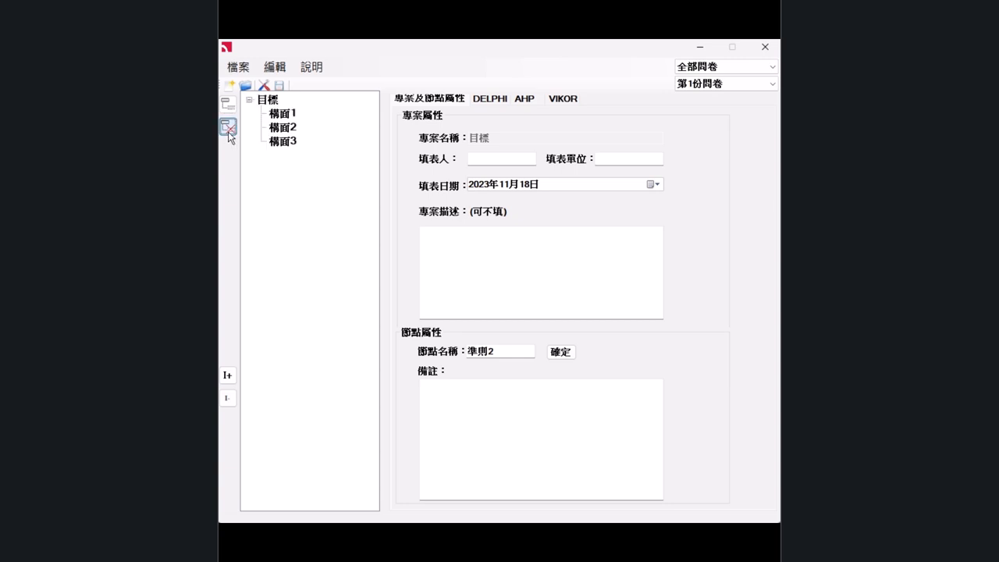
left_click(284, 118)
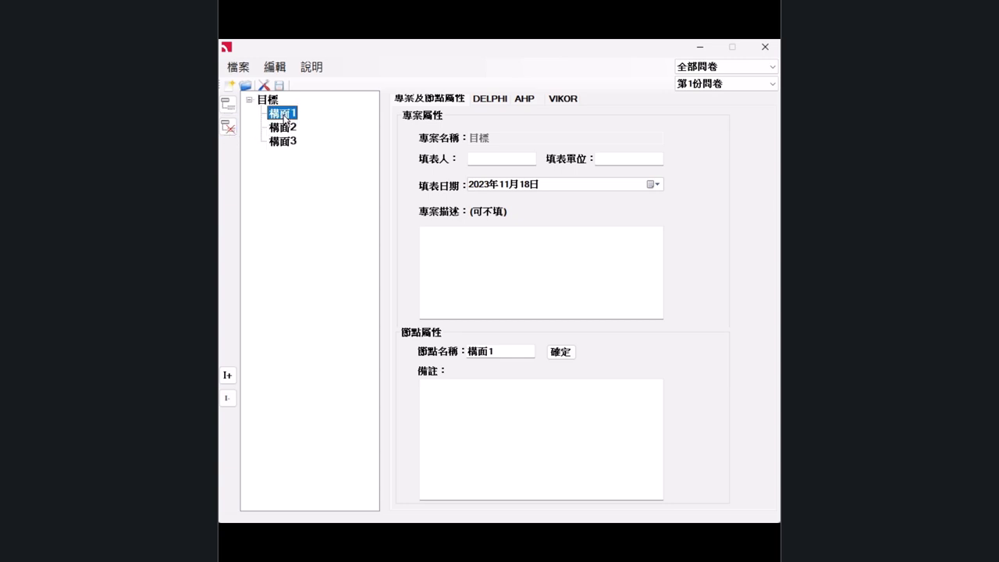
left_click(514, 351)
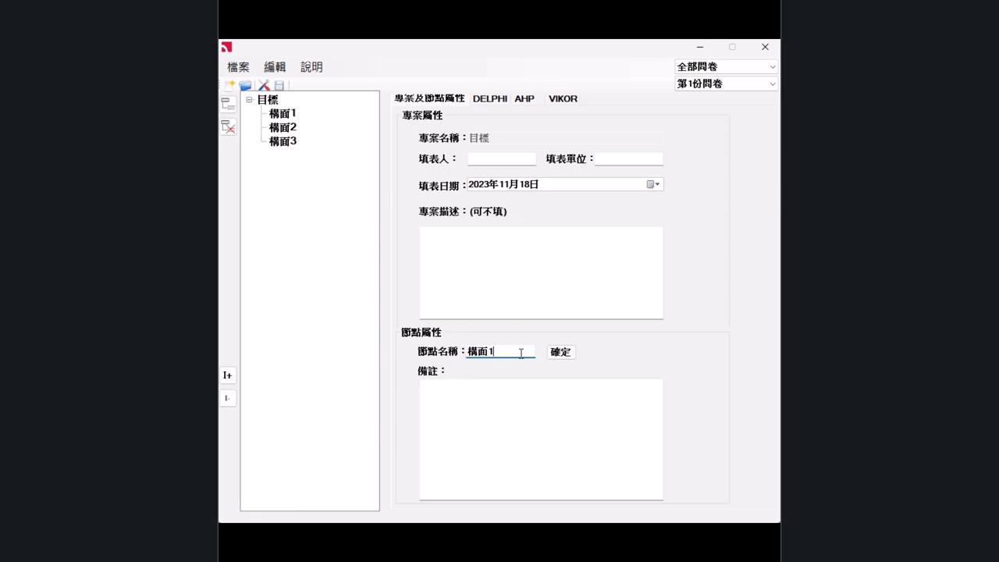
left_click_drag(520, 351, 468, 350)
left_click(270, 101)
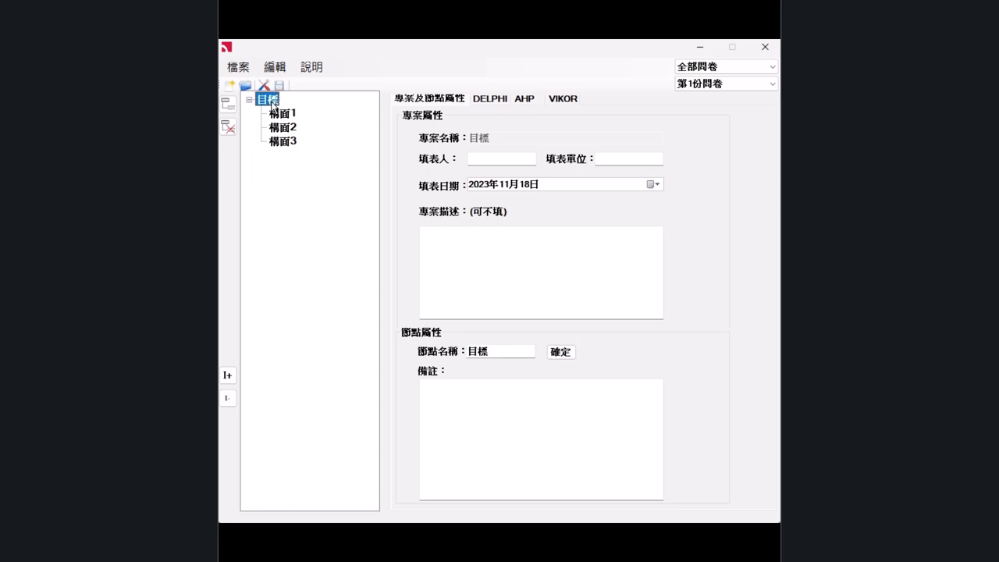
left_click(266, 99)
key("Return")
- Show the AHP pairwise comparison matrix of the 目標 node in the rating-scale input mode (評比尺度式輸入)
left_click(525, 99)
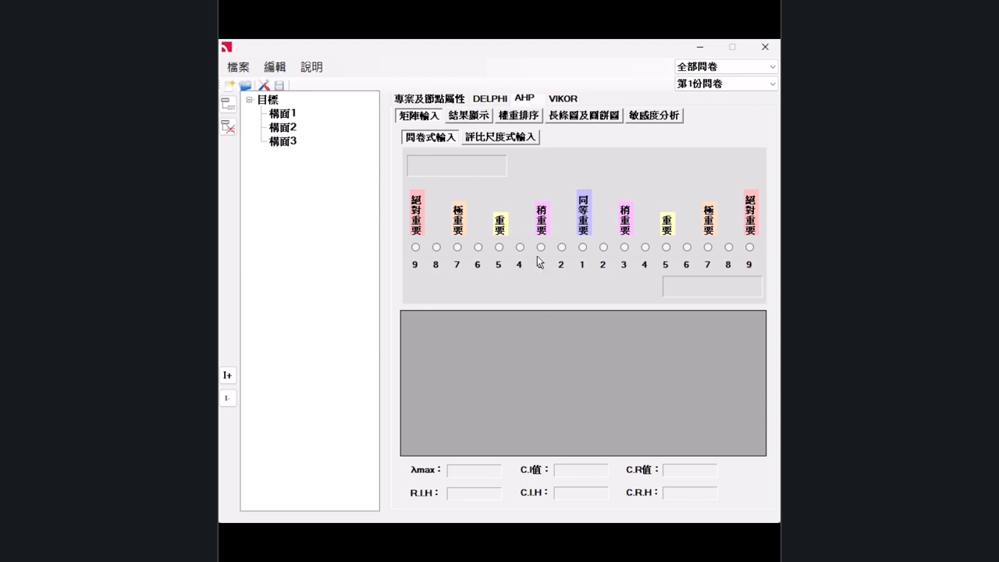
left_click(275, 101)
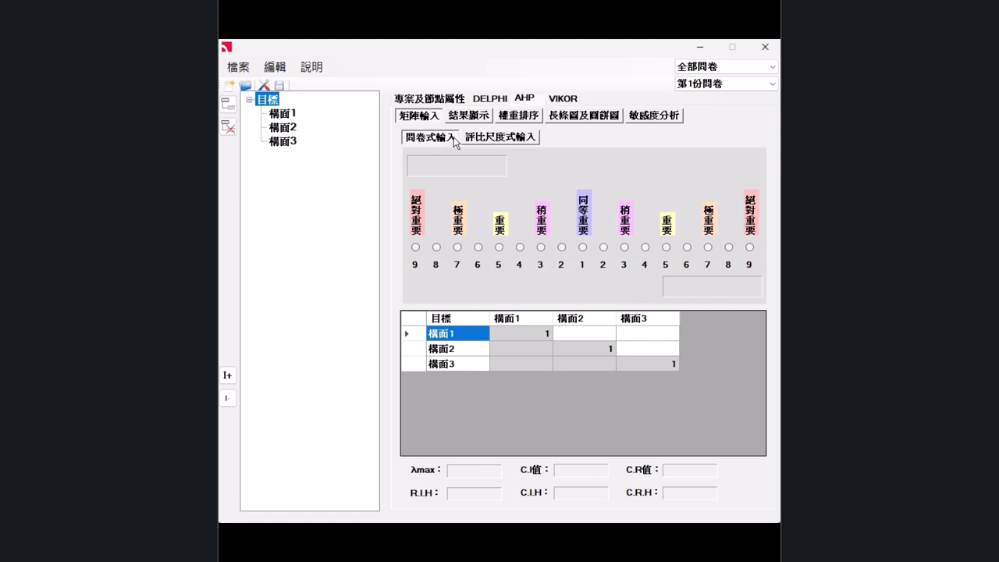
left_click(493, 139)
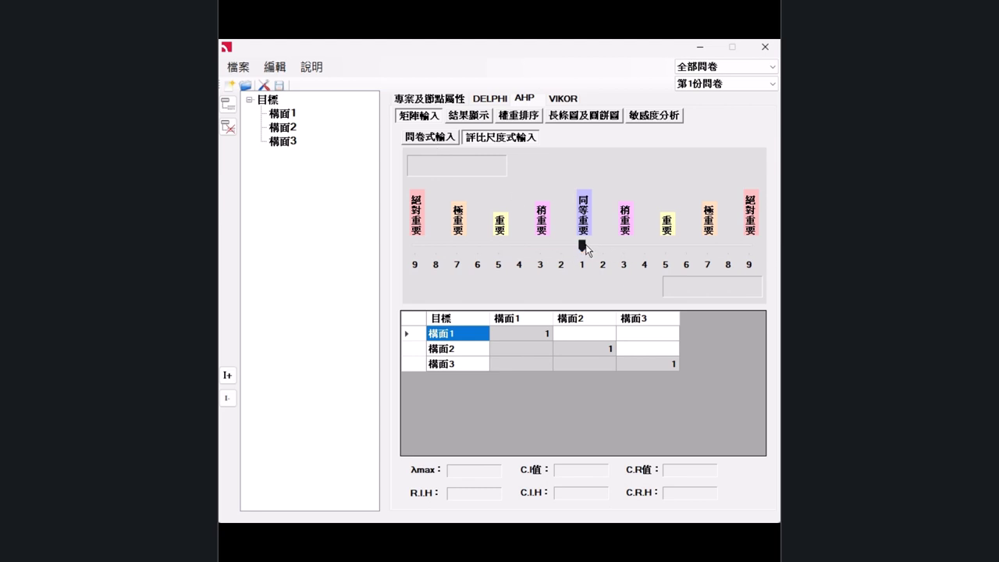
- Rate 構面1 against 構面2 as equally important (1) on the rating scale
left_click_drag(585, 248, 602, 247)
left_click(547, 344)
left_click(580, 333)
left_click(599, 246)
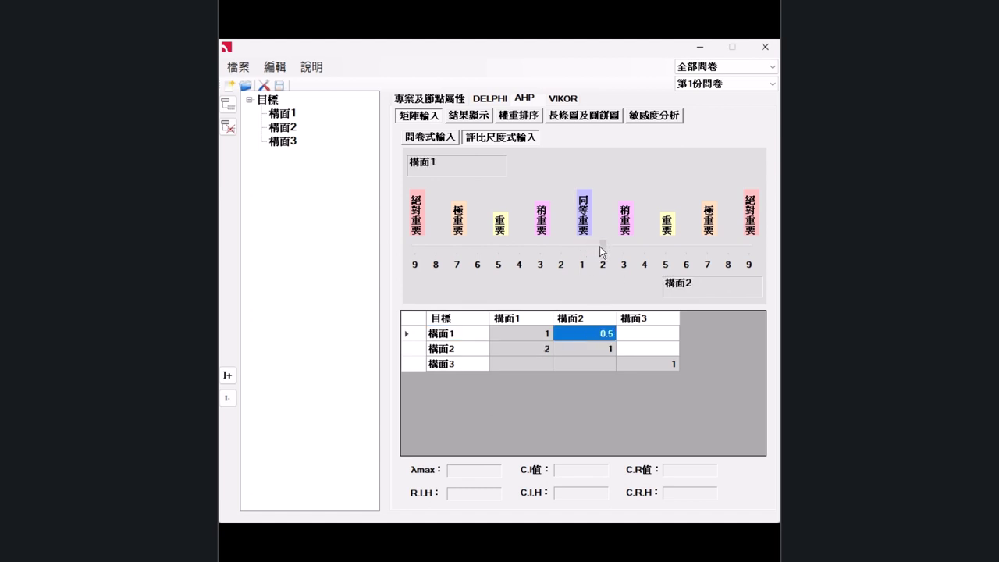
left_click_drag(624, 256, 581, 259)
- Enter 2 for 構面1 against 構面3 and 3 for 構面2 against 構面3 in the first questionnaire's matrix
left_click(642, 337)
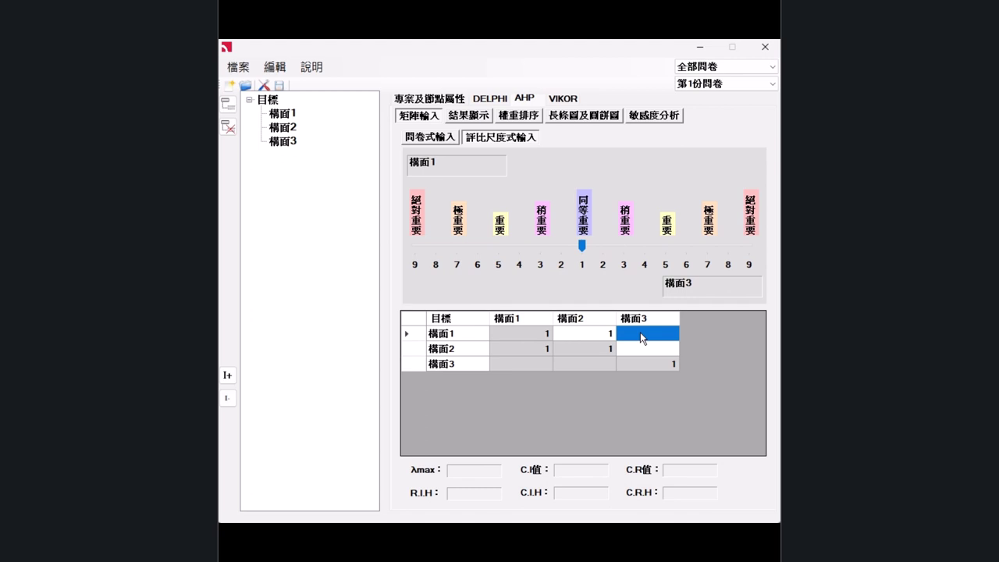
type("2")
left_click(635, 348)
type("3")
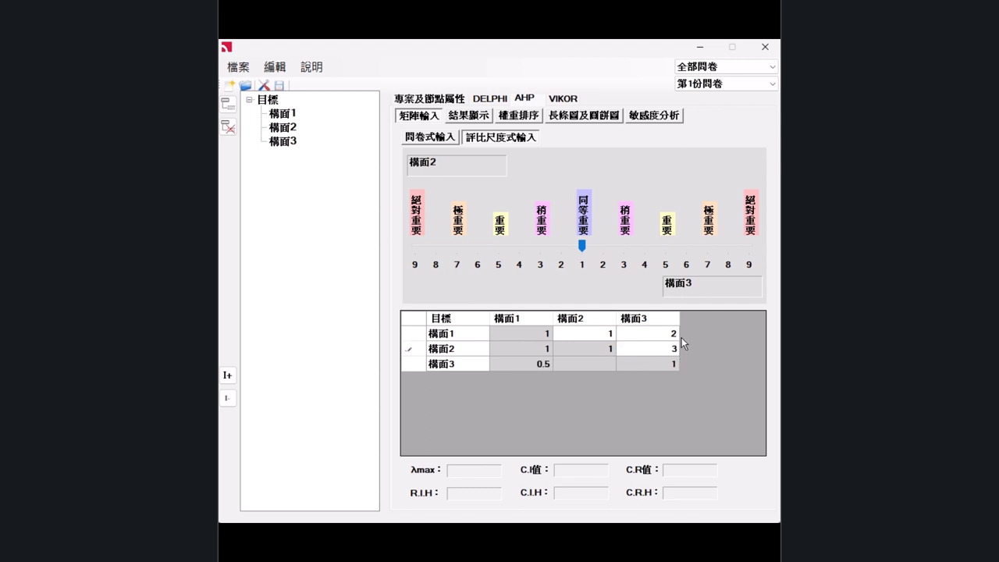
left_click(655, 333)
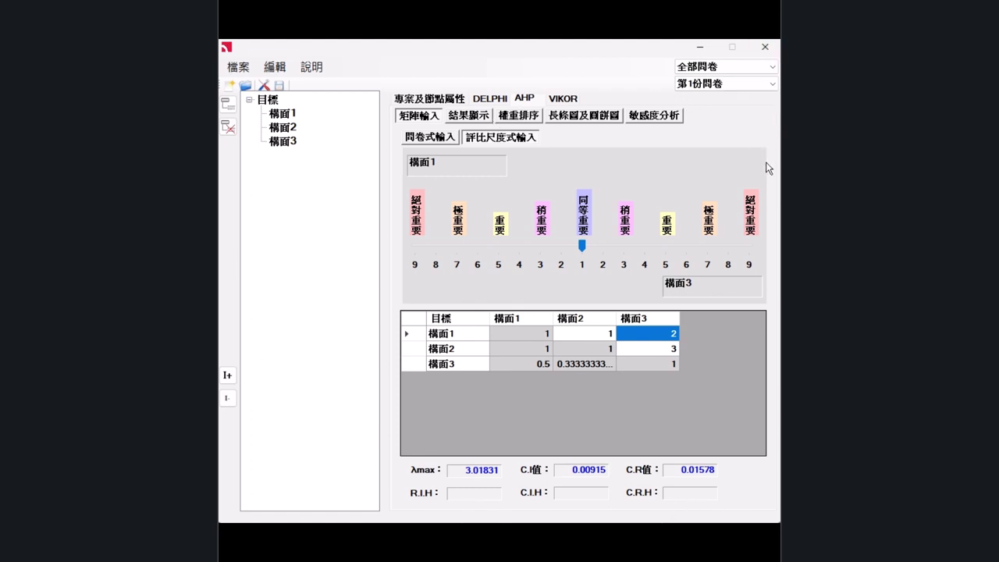
- Fill the second questionnaire's matrix with 4 for 構面1–構面2, 5 for 構面1–構面3 and 6 for 構面2–構面3
left_click(770, 86)
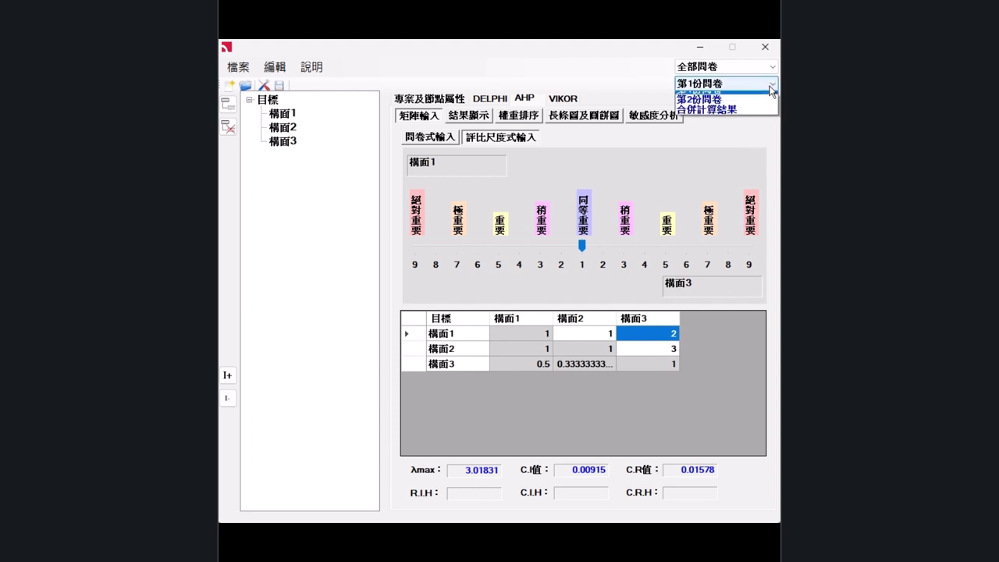
left_click(753, 106)
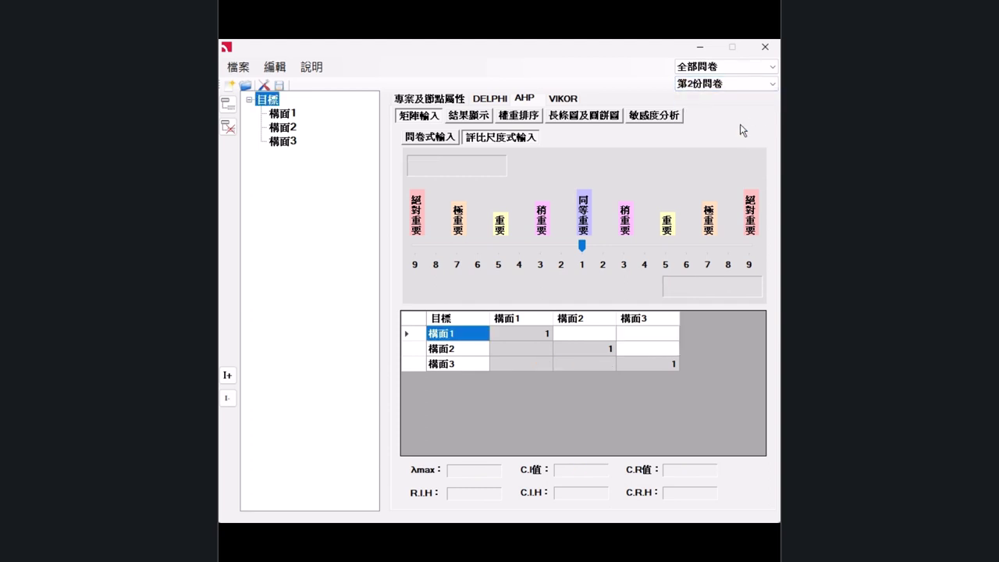
left_click(585, 333)
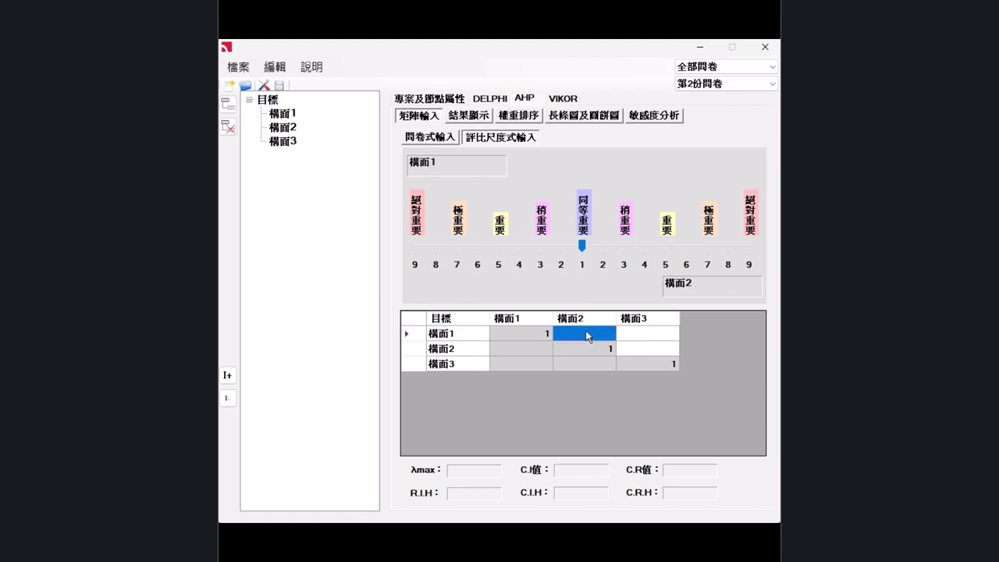
type("4")
left_click(635, 333)
type("5")
left_click(647, 348)
type("6")
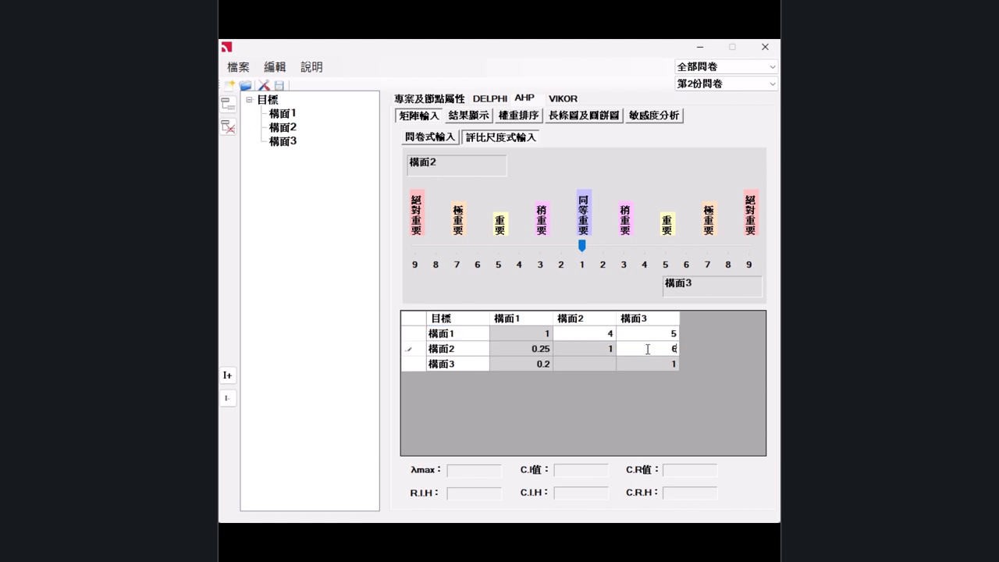
key("Return")
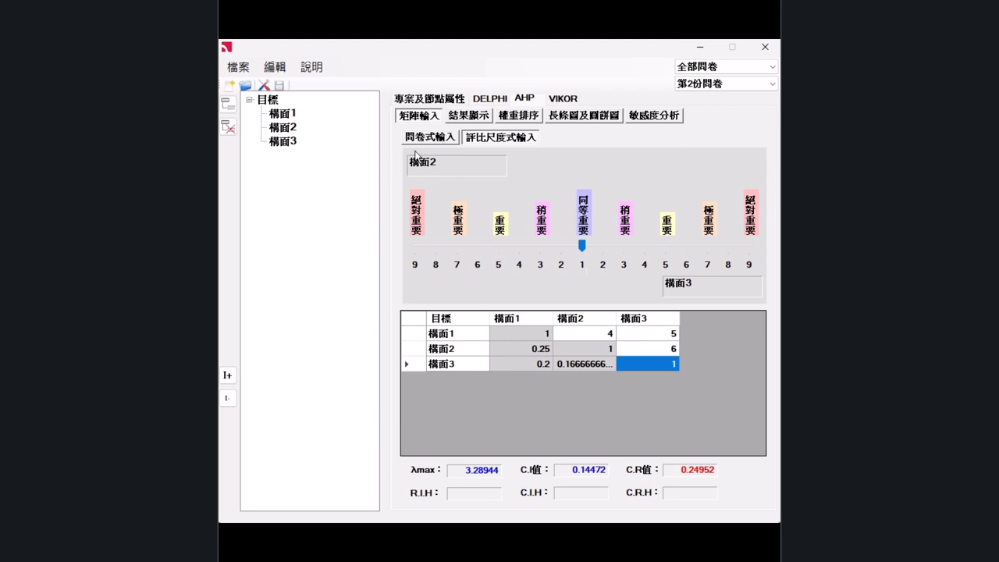
- Run the group calculation (群體計算) from the AHP results and acknowledge its completion
left_click(477, 119)
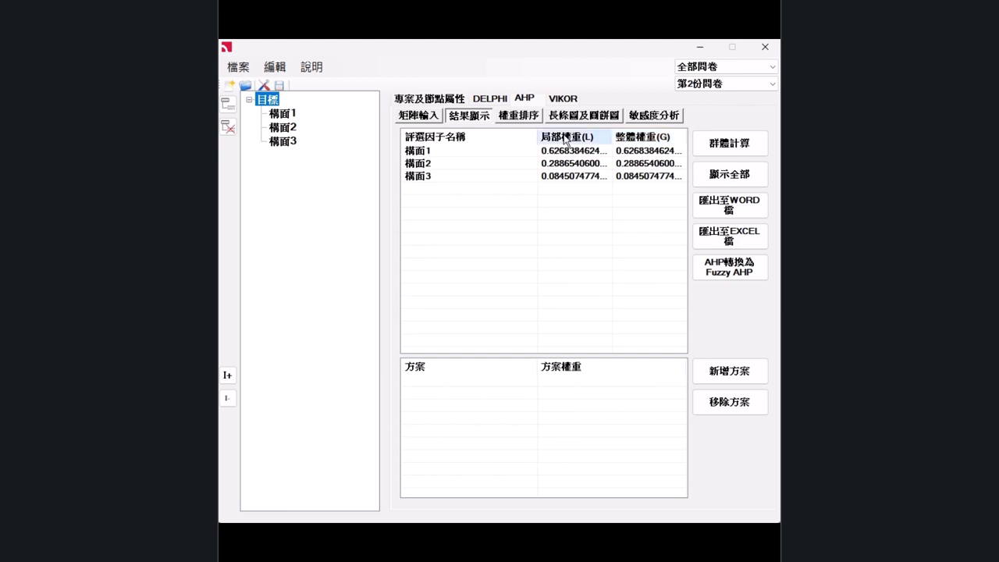
left_click(720, 148)
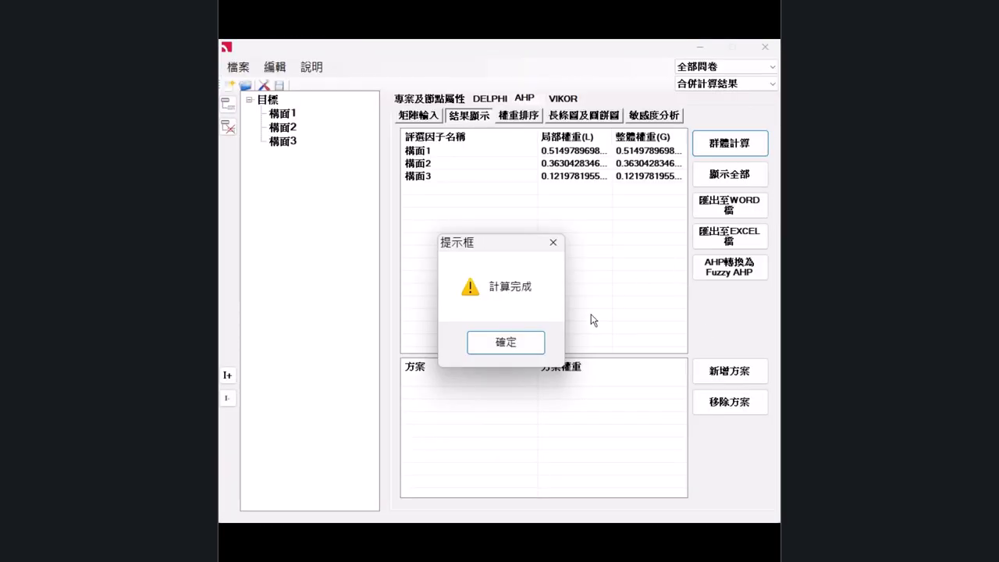
left_click(531, 347)
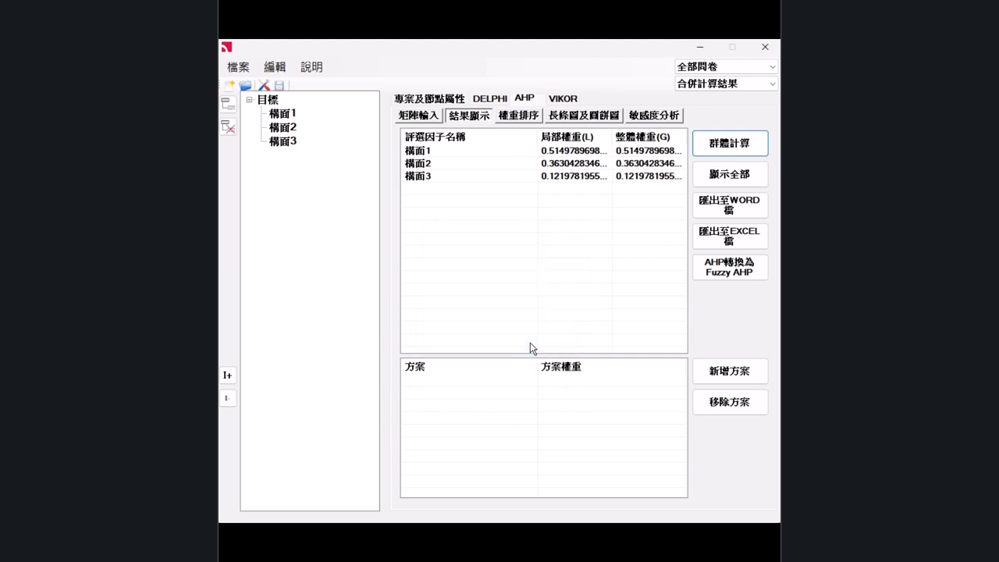
- Review the merged calculation results (合併計算結果), examining the local and global weights for the 目標 and 構面1 nodes
left_click(729, 83)
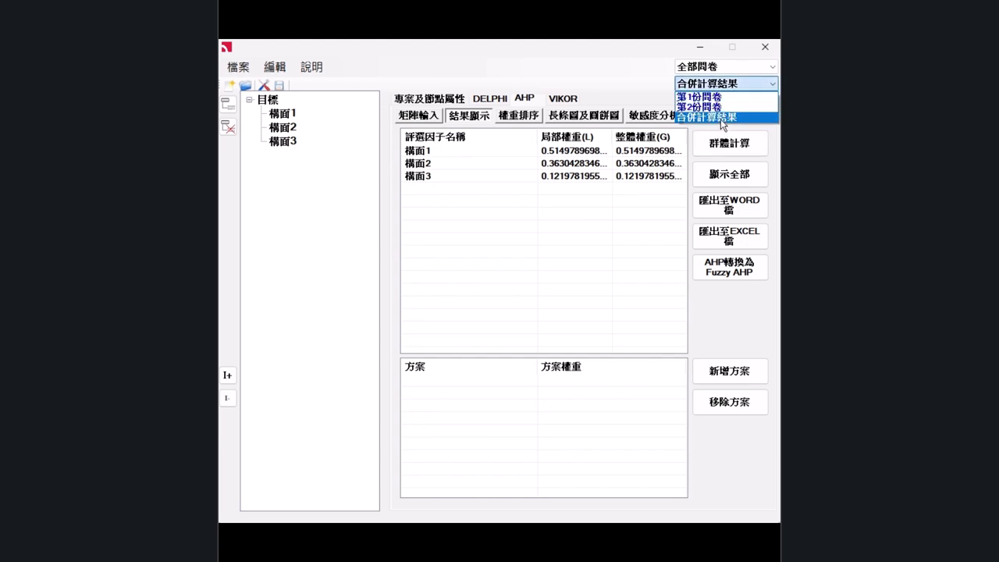
left_click(720, 118)
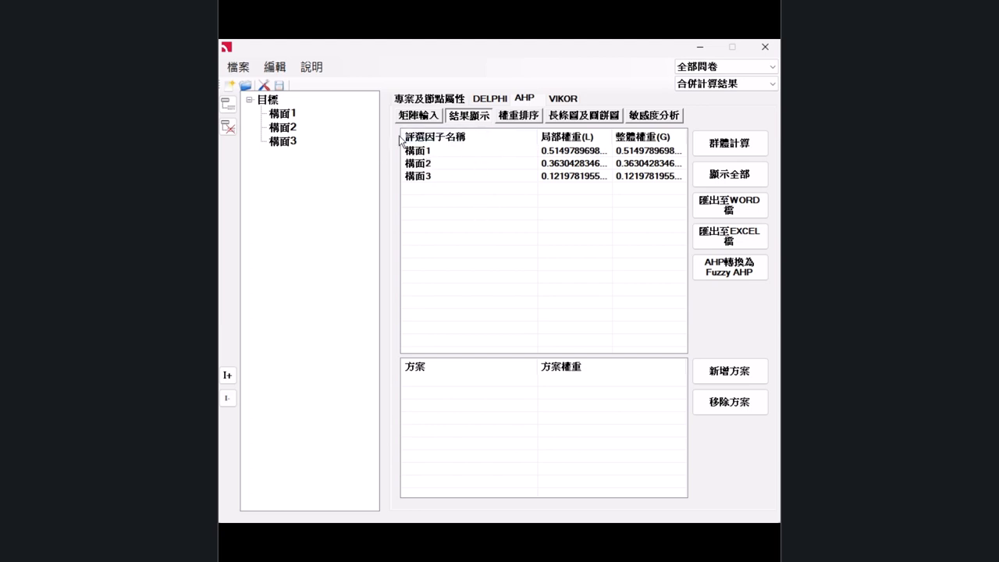
left_click(273, 100)
left_click(289, 114)
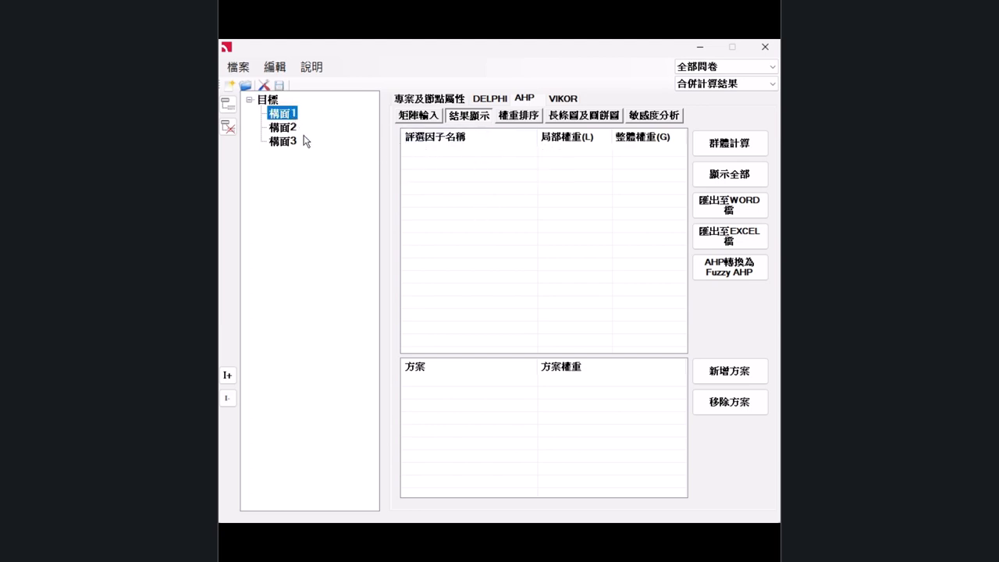
left_click(269, 100)
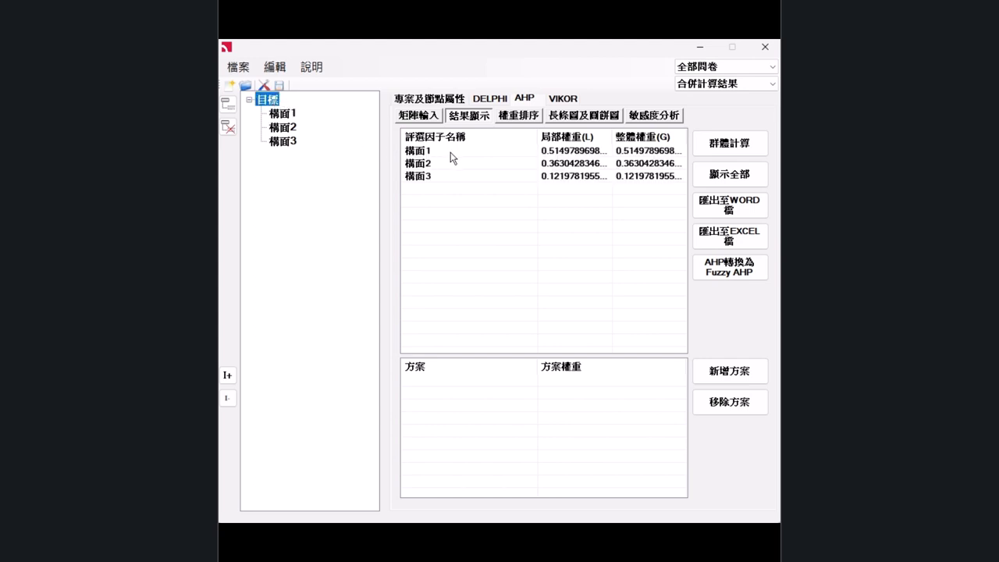